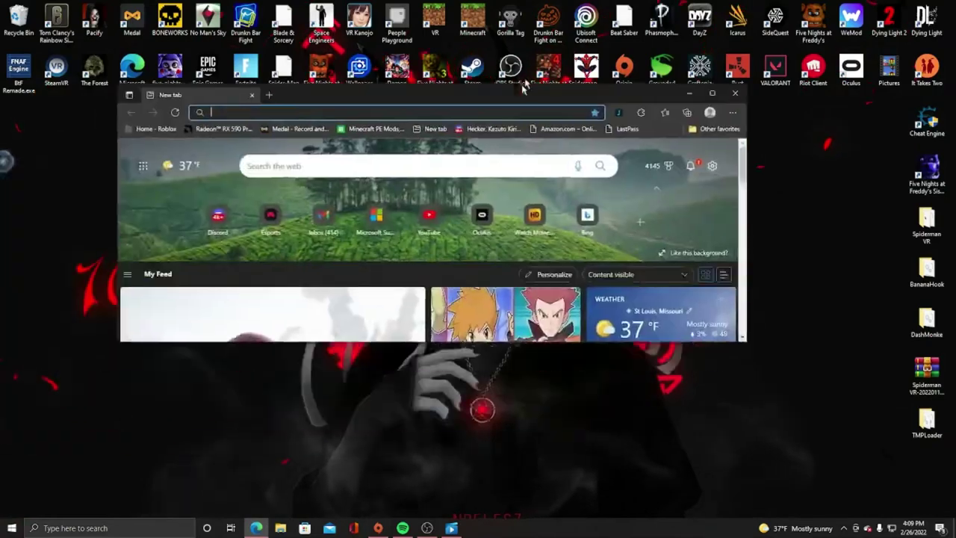
Step: Search the web for "gorilla tag modding" and try to accept the GorillaTag Modding Discord invite
drag(567, 88, 568, 5)
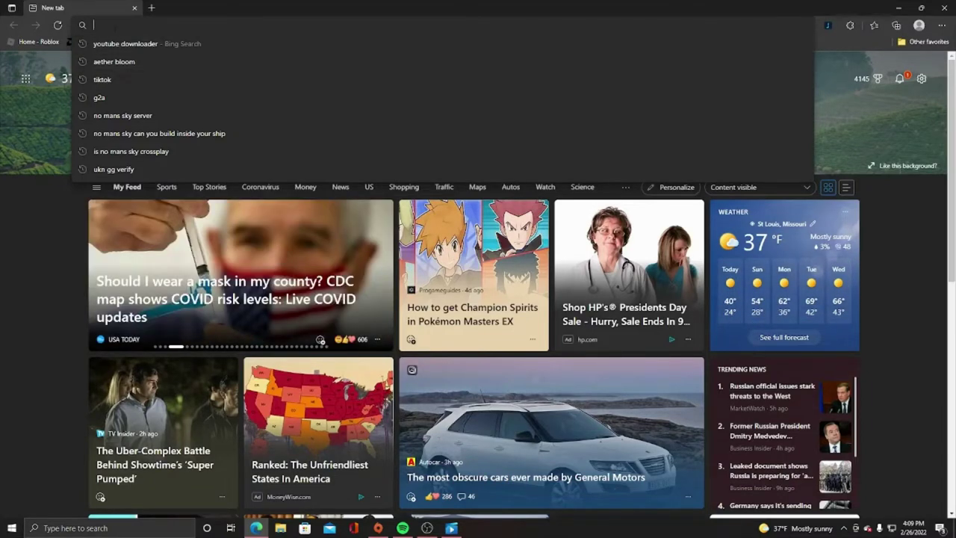
text(gorilla tag modding)
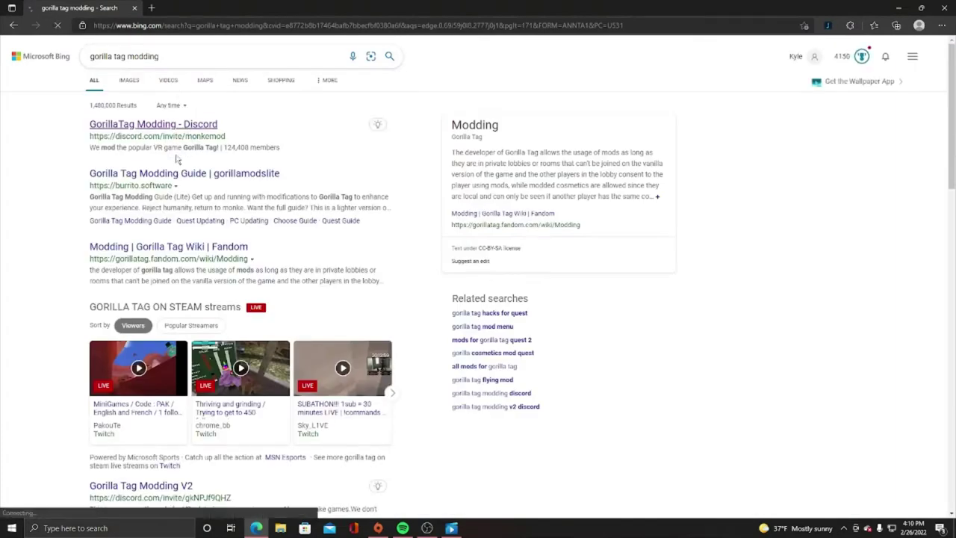
click(187, 125)
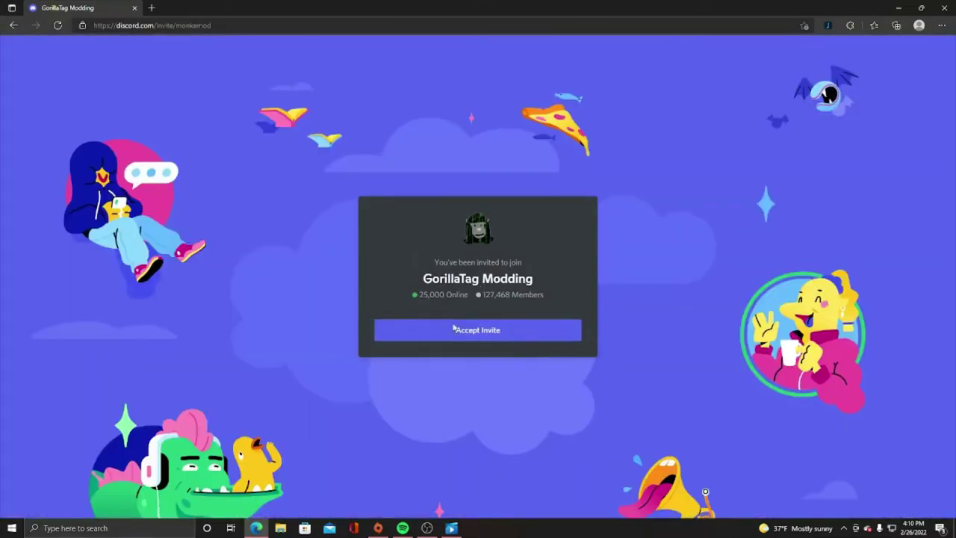
click(469, 326)
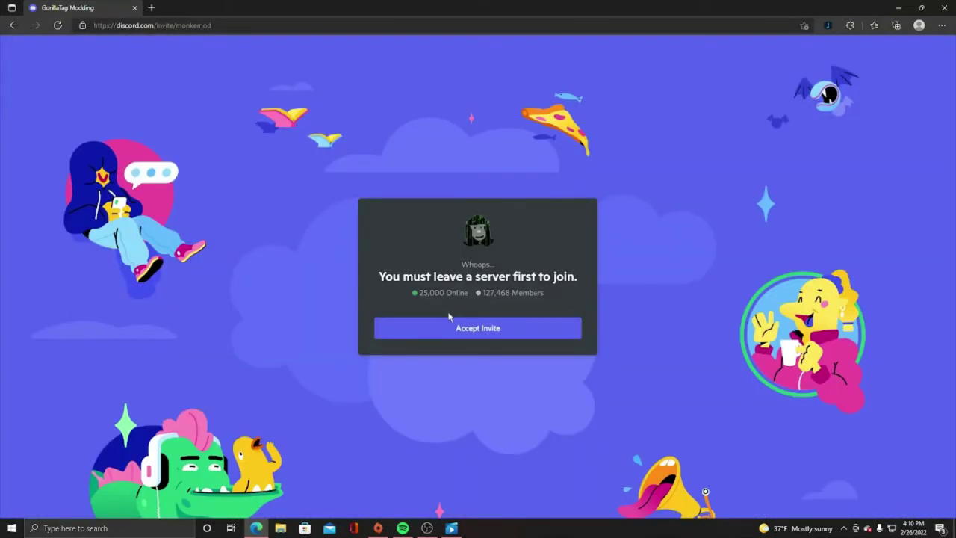
Step: Open Discord in a new browser tab and go to the GorillaTag Modding server's pc-mod-releases channel
click(151, 8)
text(discord.com/channels/@me/941131914218184715)
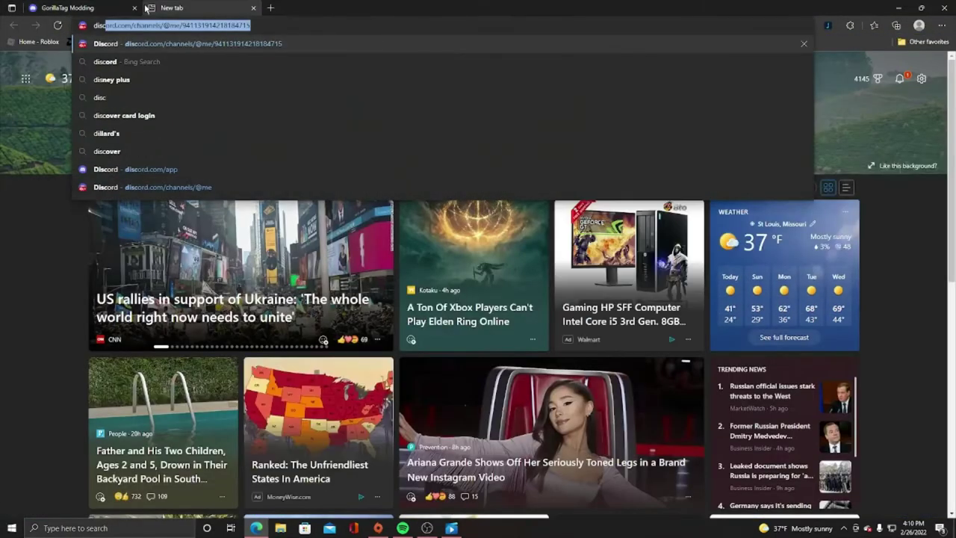
key(Return)
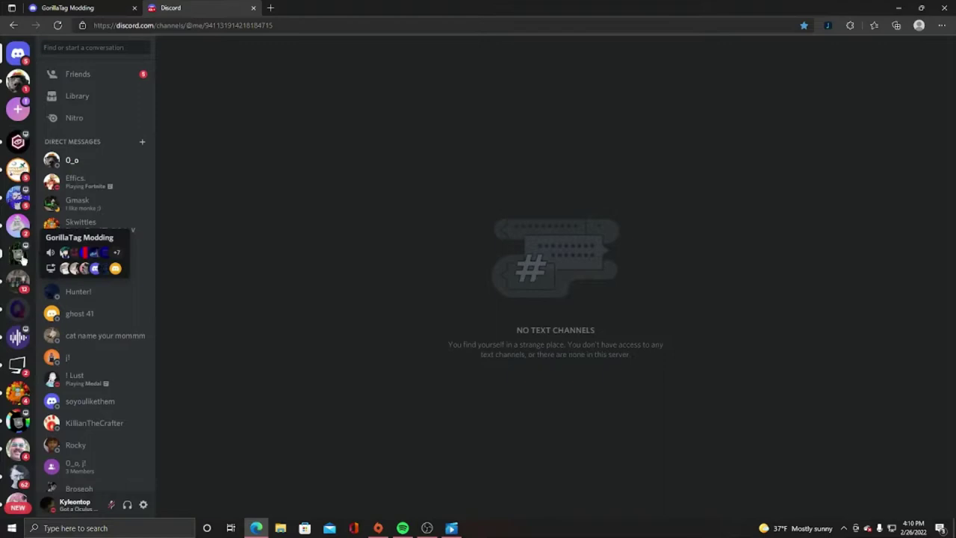
click(18, 255)
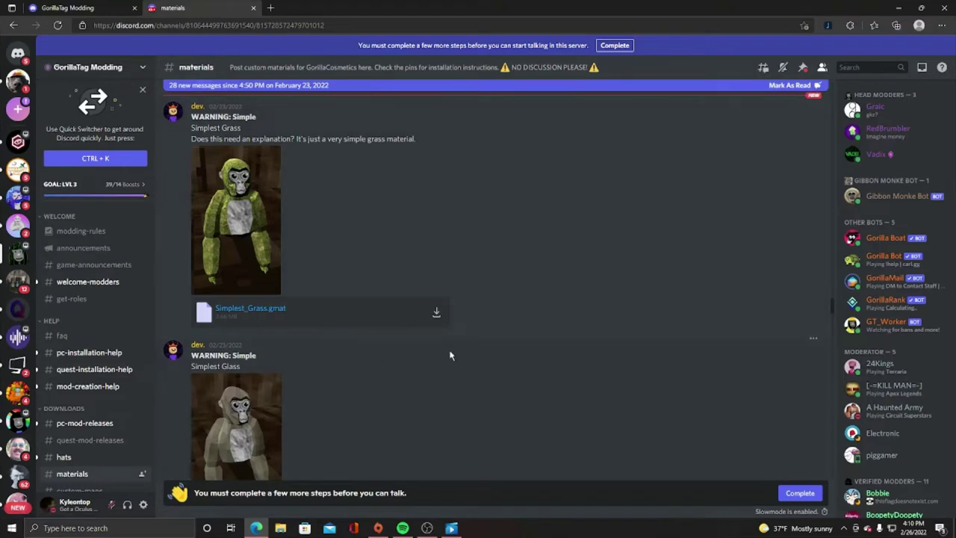
scroll(112, 410, down, 1)
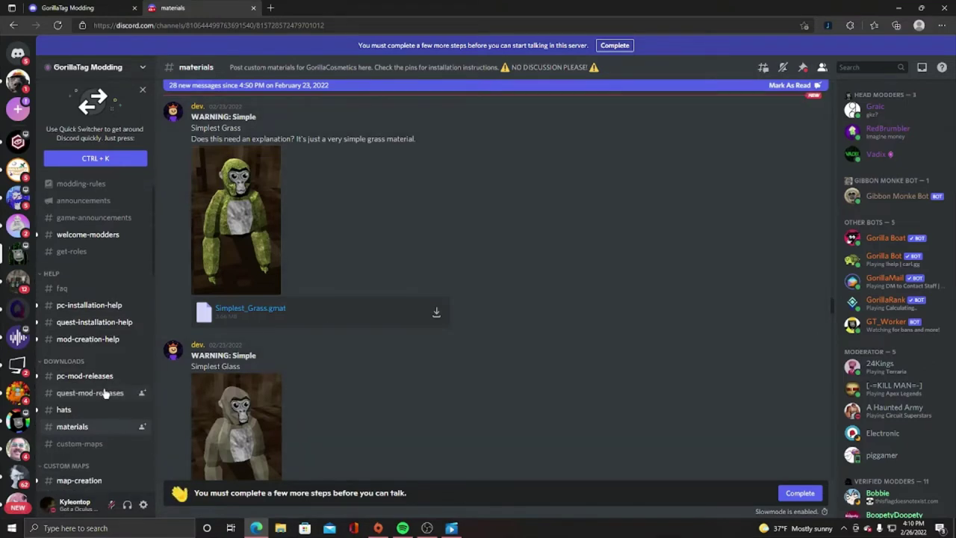
click(102, 377)
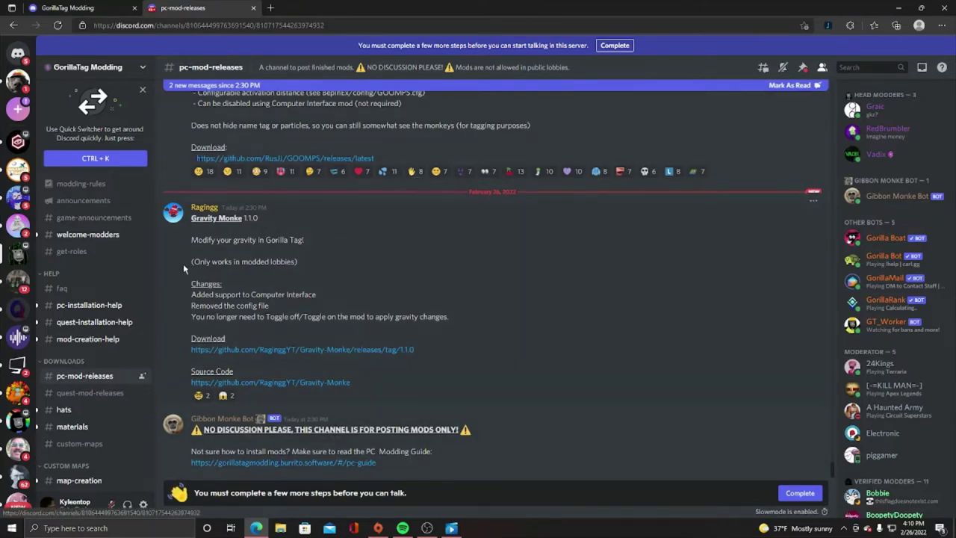
Step: Find the Dash Monke post, download DashMonke-v1.0.2.zip from its GitHub releases page, and open the archive
scroll(378, 287, up, 5)
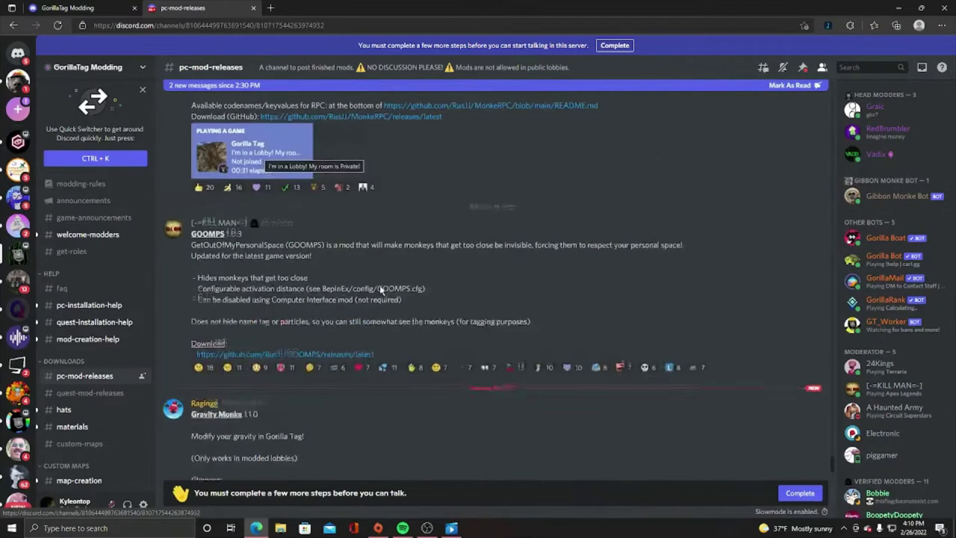
scroll(381, 289, up, 3)
scroll(379, 284, down, 8)
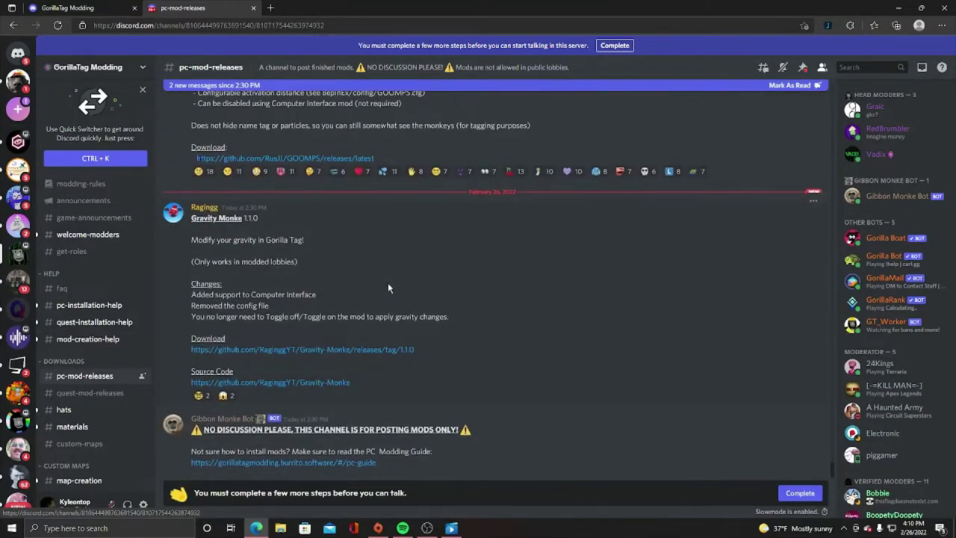
scroll(387, 288, up, 10)
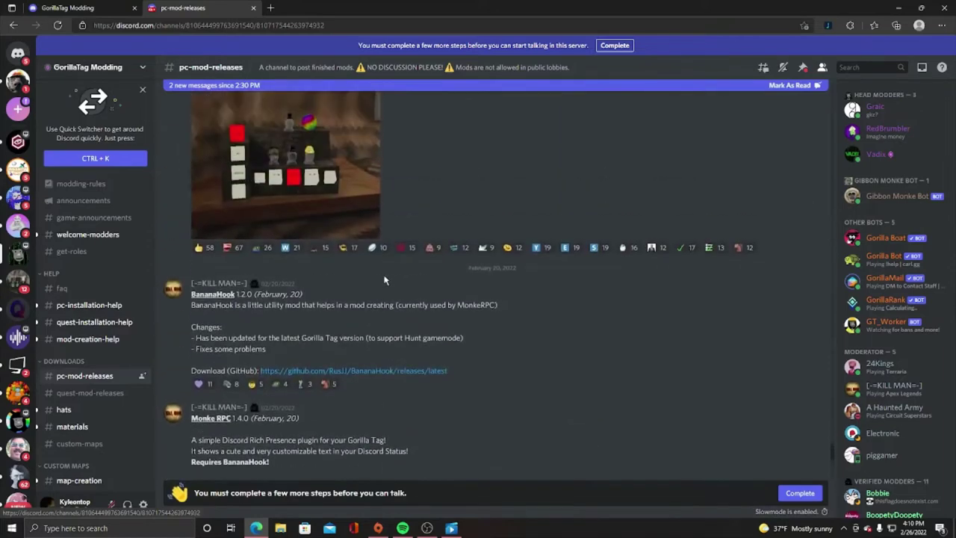
scroll(351, 273, up, 8)
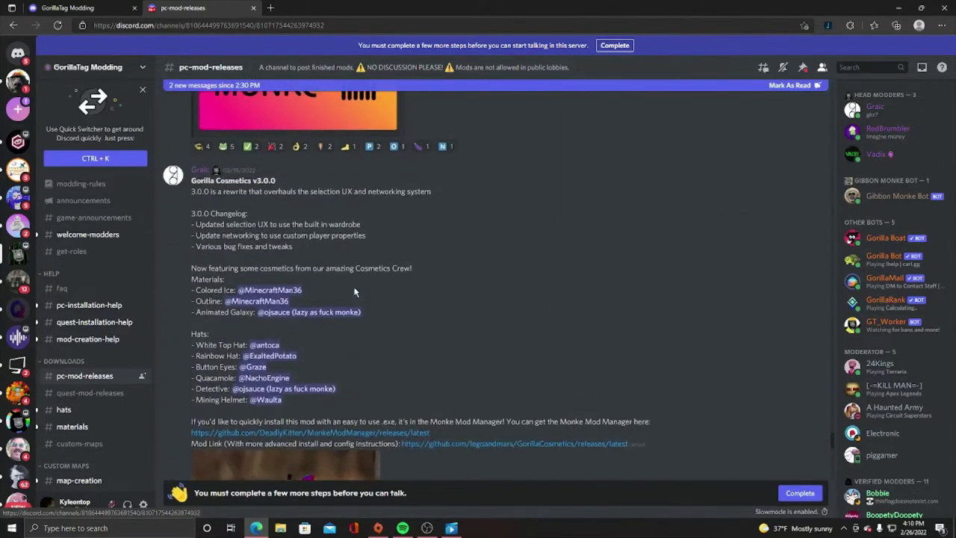
scroll(355, 290, up, 4)
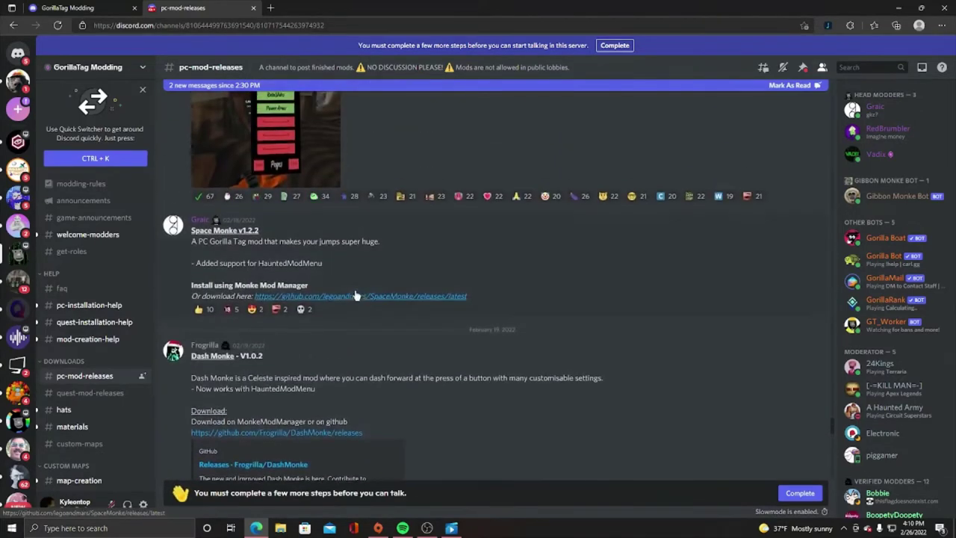
scroll(261, 407, down, 5)
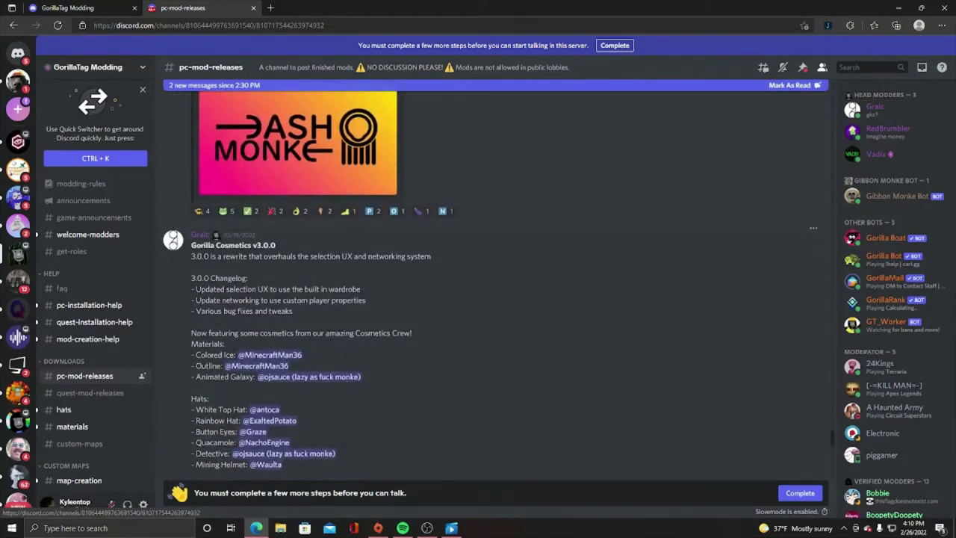
scroll(319, 258, up, 4)
scroll(318, 257, up, 2)
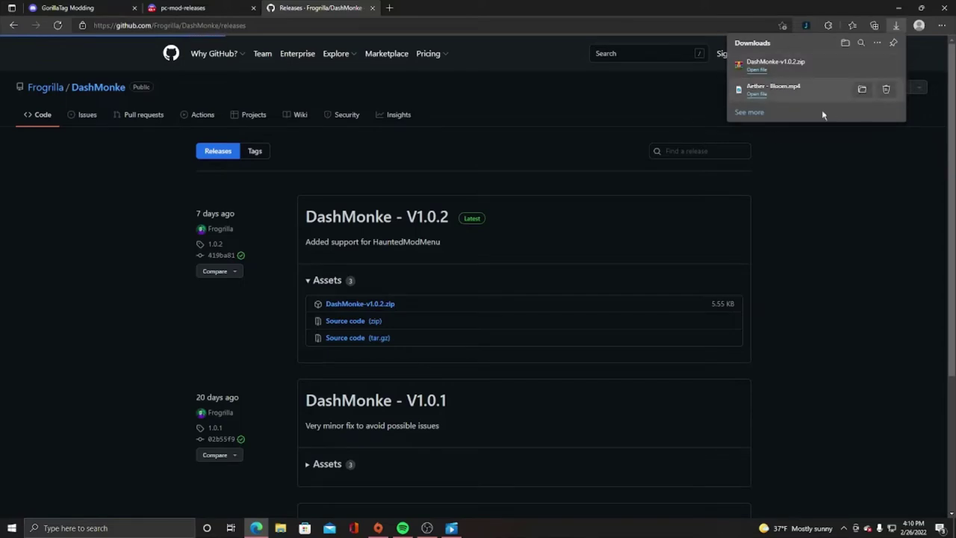
click(803, 69)
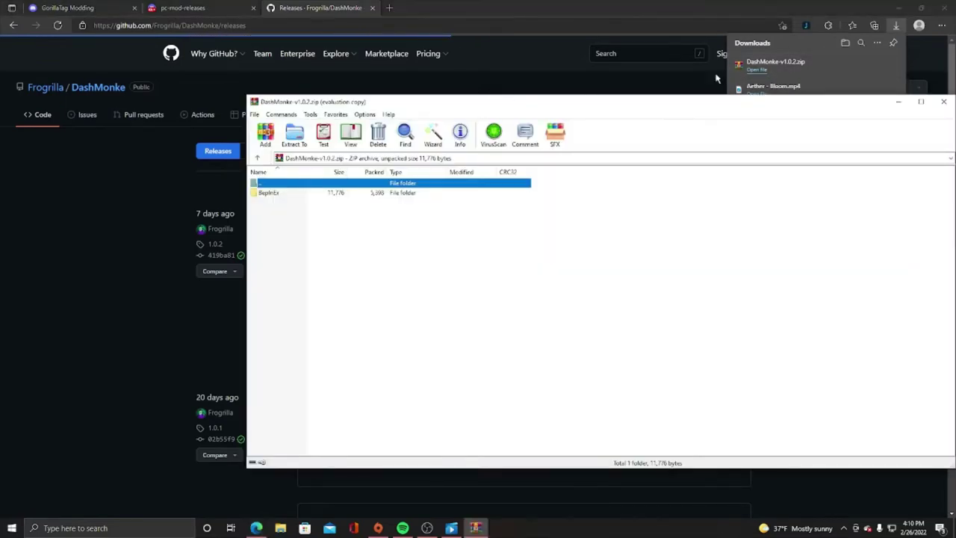
Step: Minimize the browser, launch Steam in a smaller window, and open Gorilla Tag in the game library
click(256, 528)
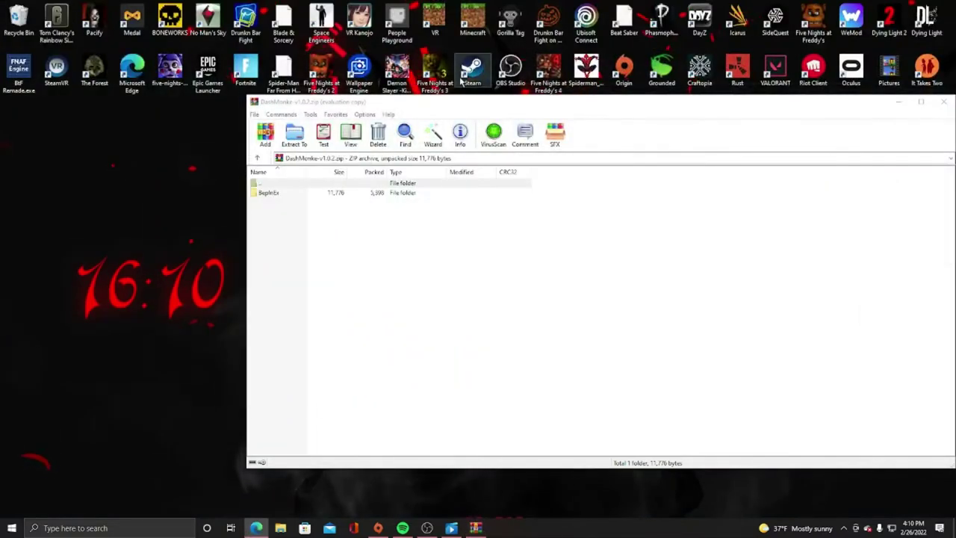
double_click(472, 73)
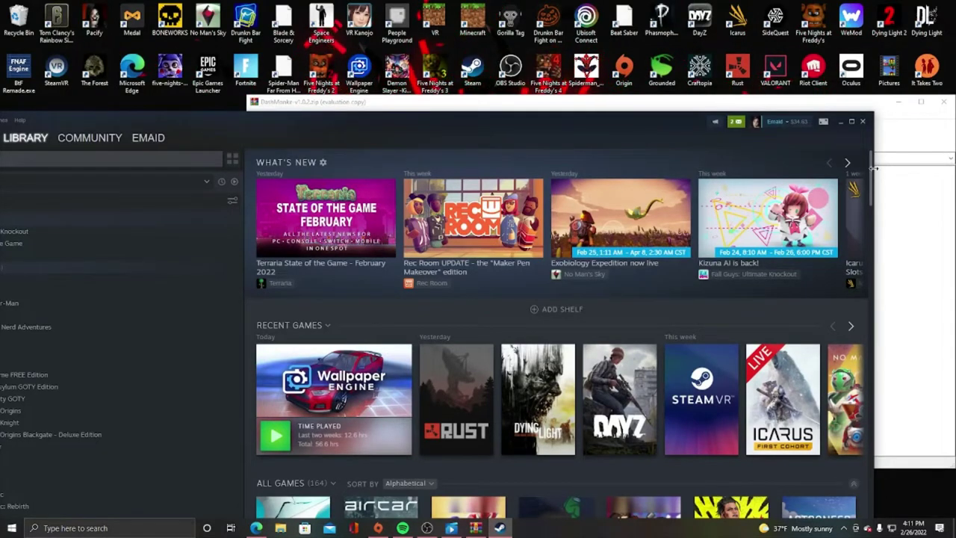
drag(873, 168, 444, 158)
drag(226, 112, 351, 95)
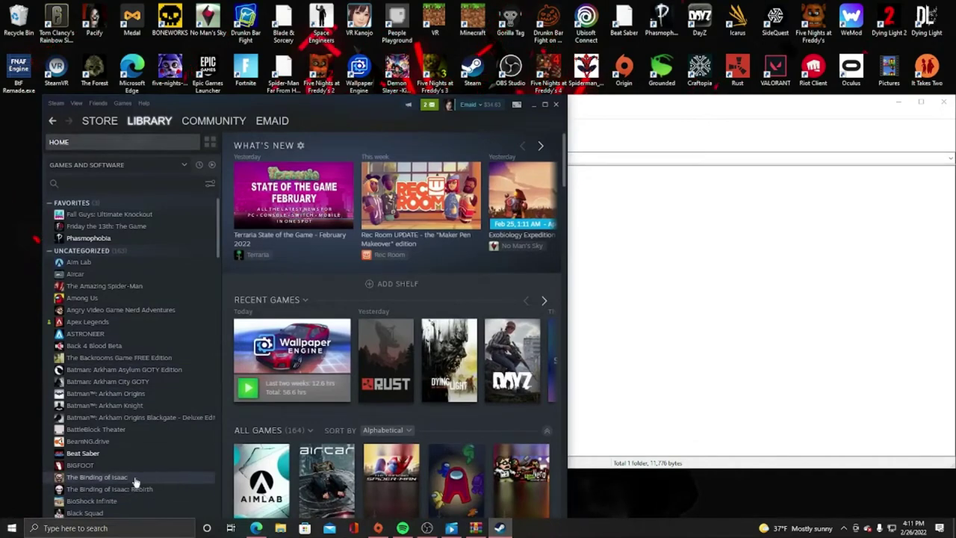
scroll(123, 463, down, 7)
scroll(139, 431, down, 6)
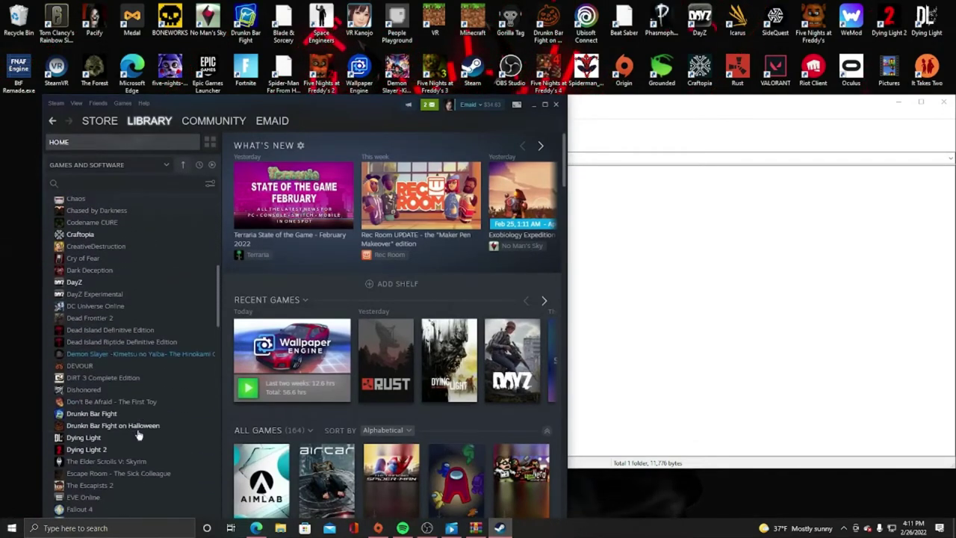
scroll(132, 441, down, 3)
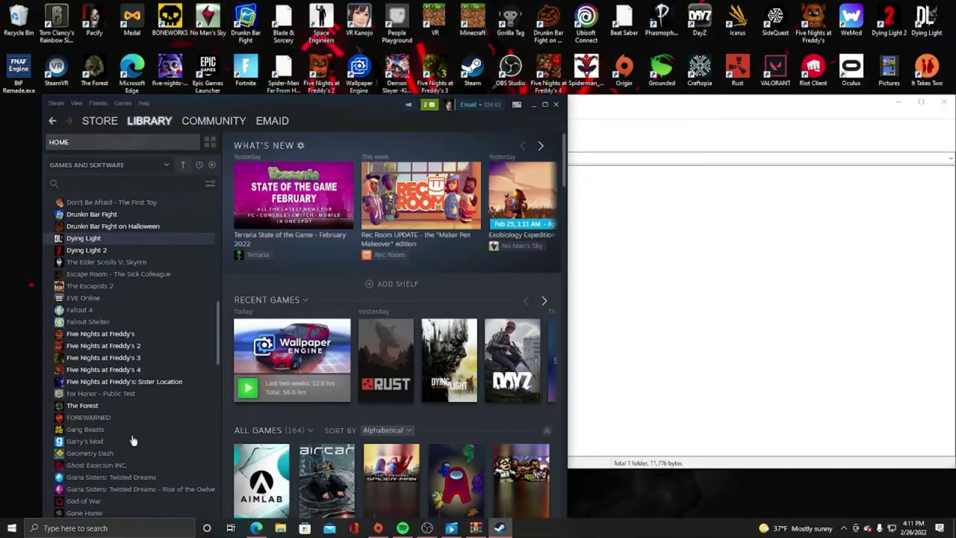
click(110, 475)
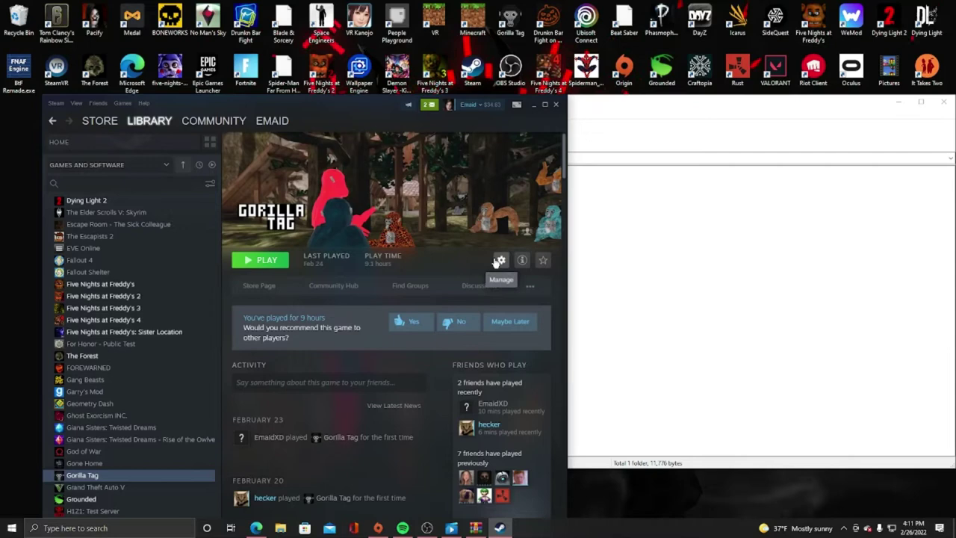
Step: Browse Gorilla Tag's local files and bring up its installation folder
click(497, 261)
mouse_move(530, 307)
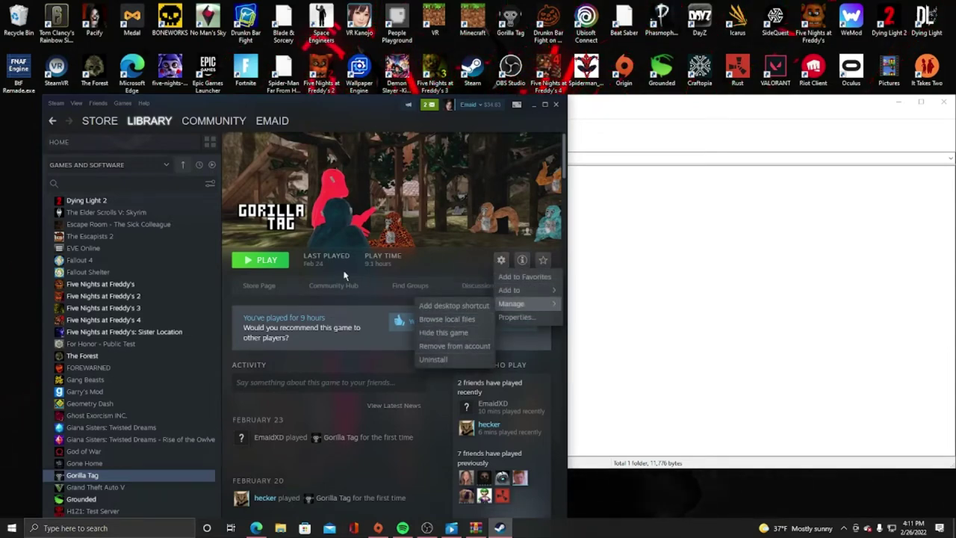
click(456, 320)
click(501, 259)
mouse_move(507, 303)
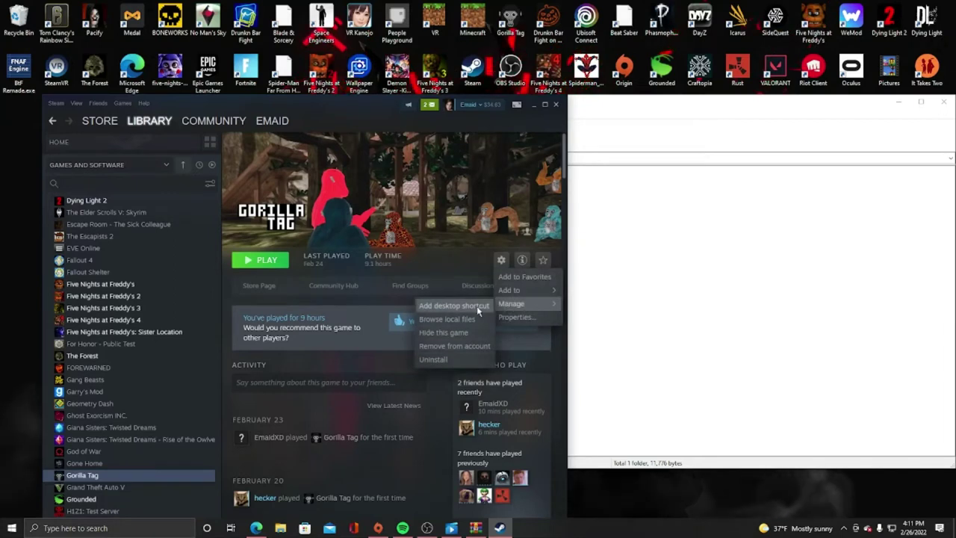
click(454, 321)
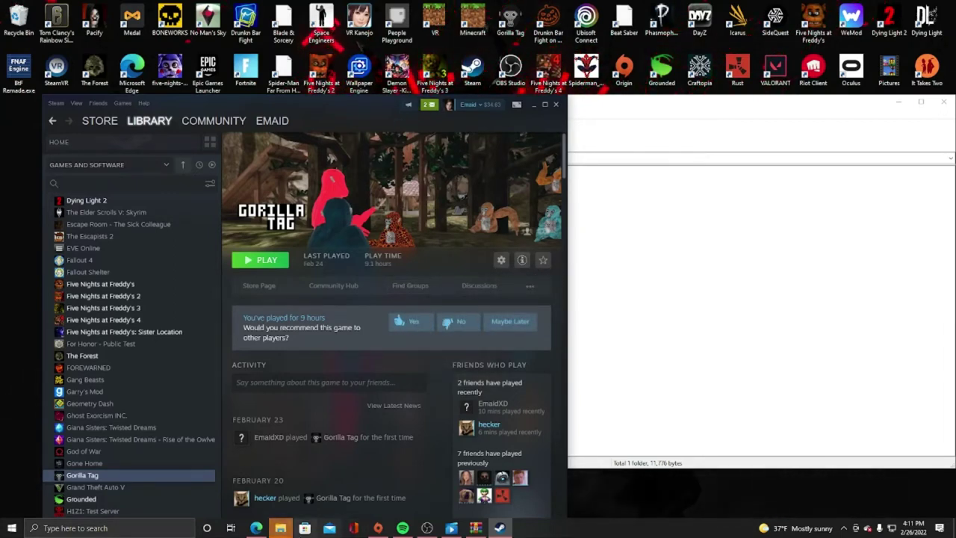
click(280, 528)
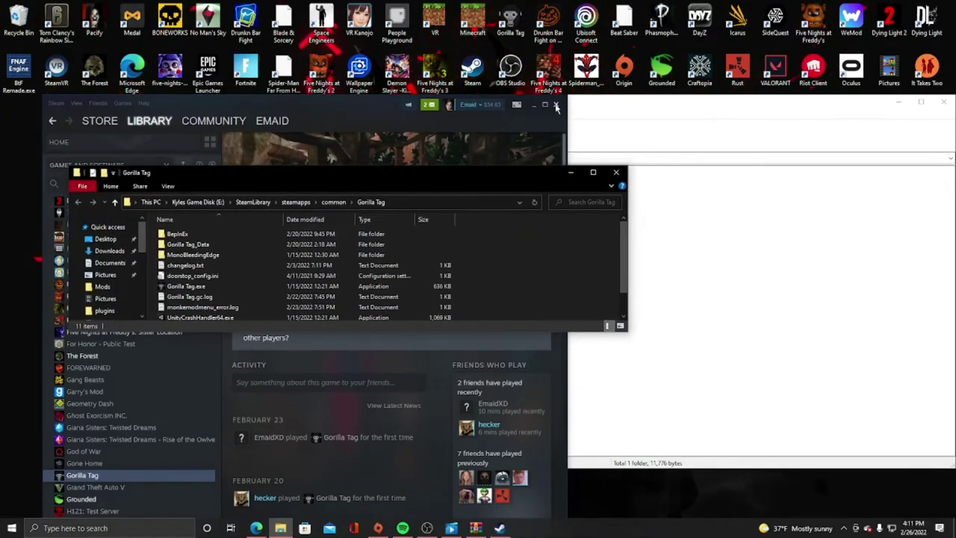
Step: Close Steam and arrange the Gorilla Tag folder as a tall window beside the DashMonke archive
click(556, 107)
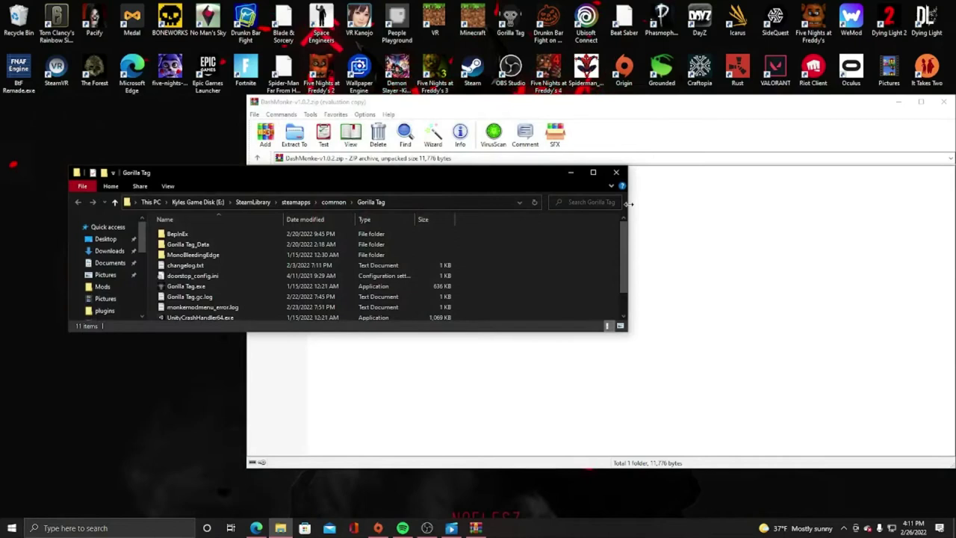
drag(628, 203, 271, 214)
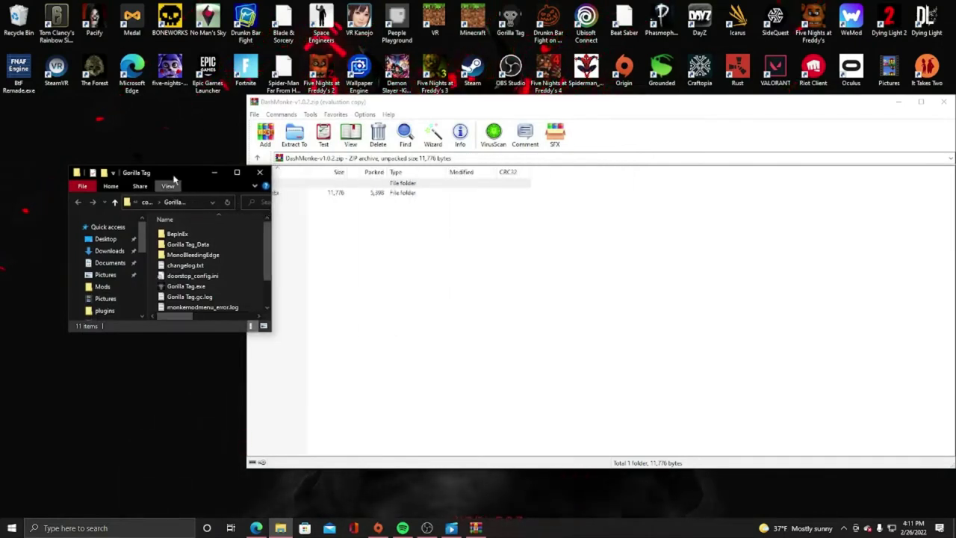
drag(165, 166, 165, 47)
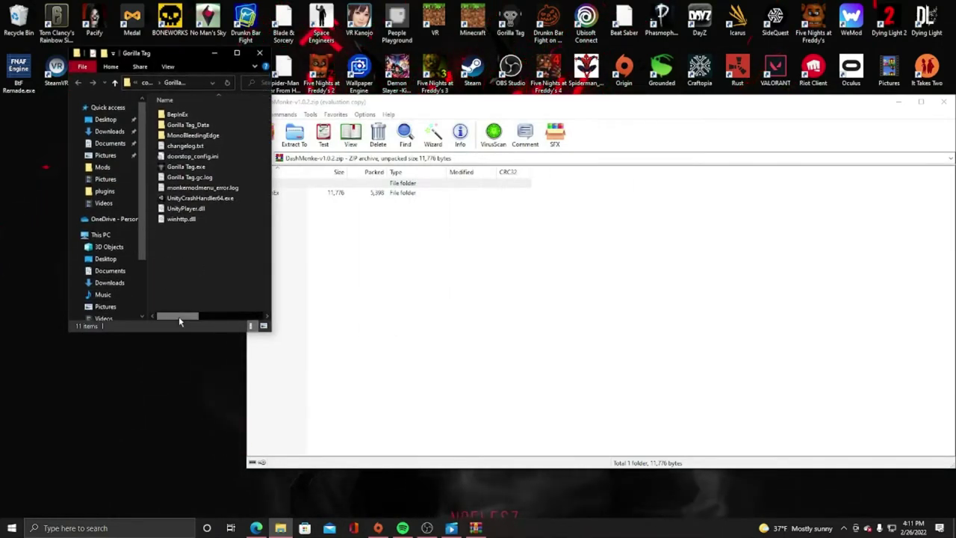
drag(169, 333, 172, 505)
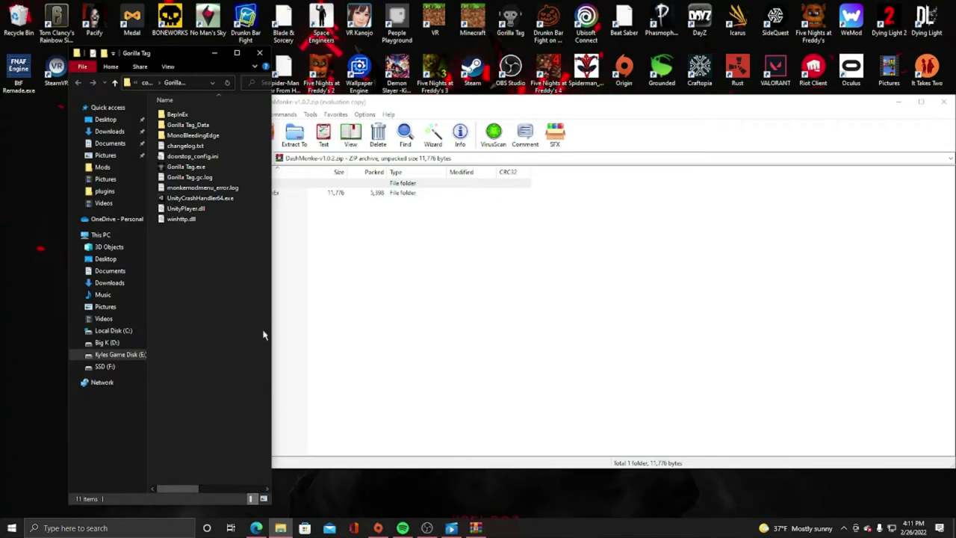
drag(272, 326, 397, 326)
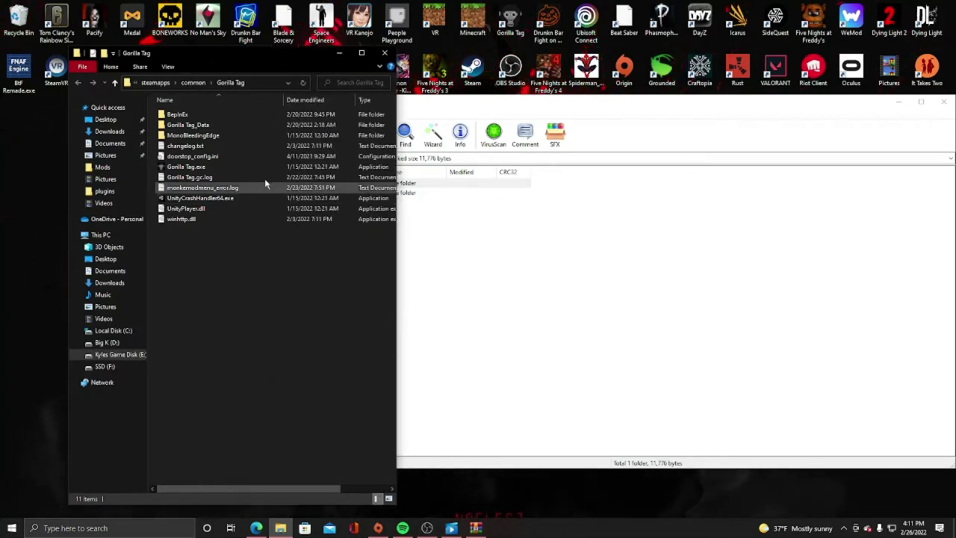
Step: Open the plugins folder inside Gorilla Tag's BepInEx folder and bring the DashMonke archive window to the front
double_click(224, 116)
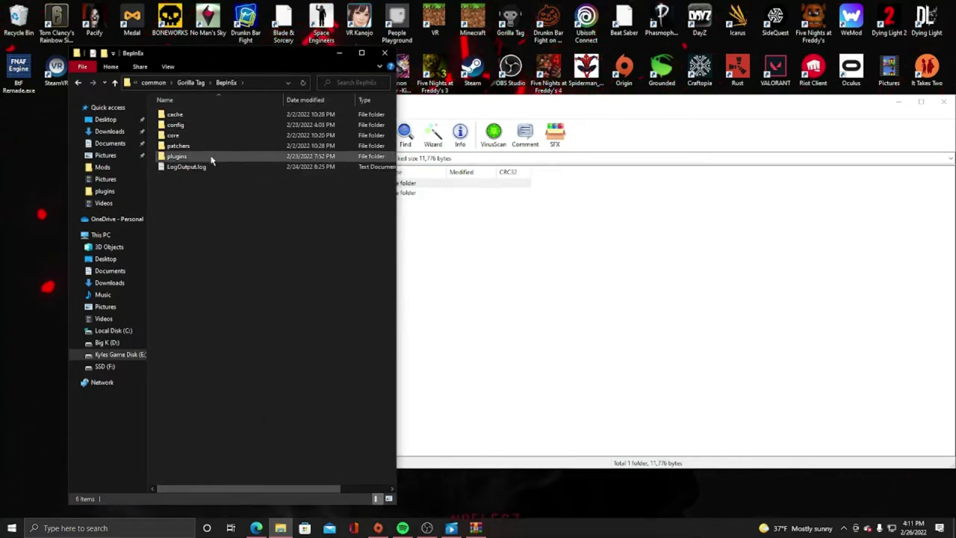
double_click(211, 158)
mouse_move(309, 404)
mouse_down()
mouse_move(222, 373)
mouse_move(234, 129)
mouse_move(254, 226)
mouse_move(277, 210)
mouse_move(298, 395)
mouse_up()
click(646, 336)
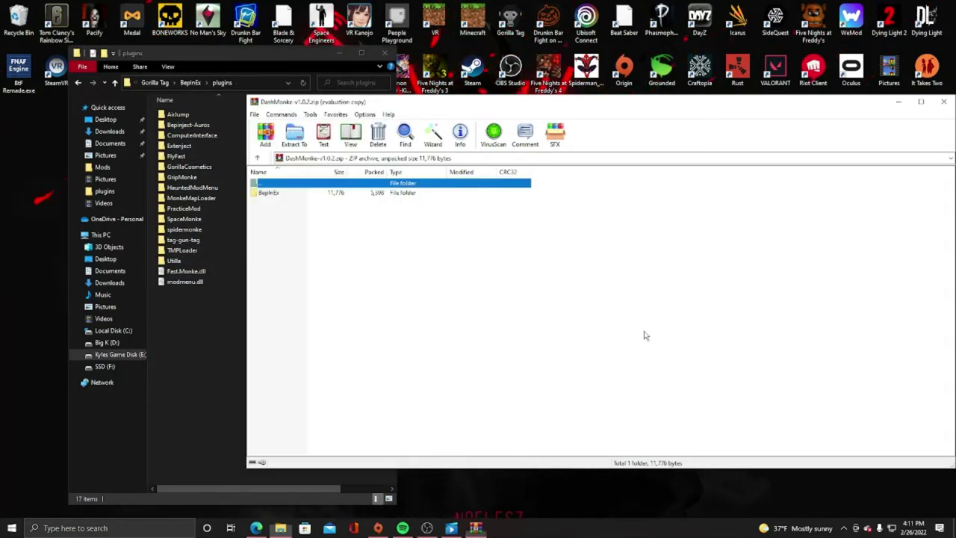
click(360, 233)
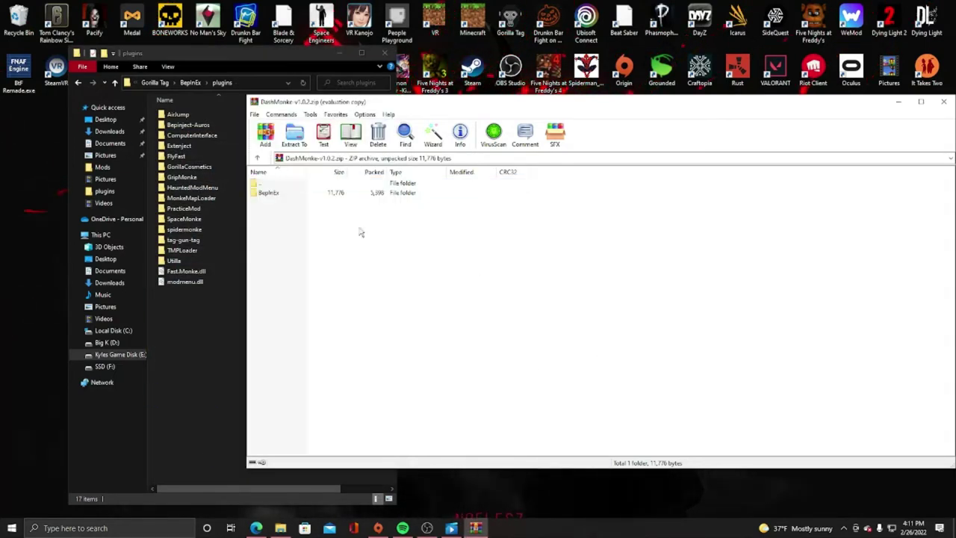
Step: Open the plugins folder under BepInEx in the DashMonke archive, check the DashMonke folder's contents, and return to plugins
double_click(396, 193)
double_click(389, 193)
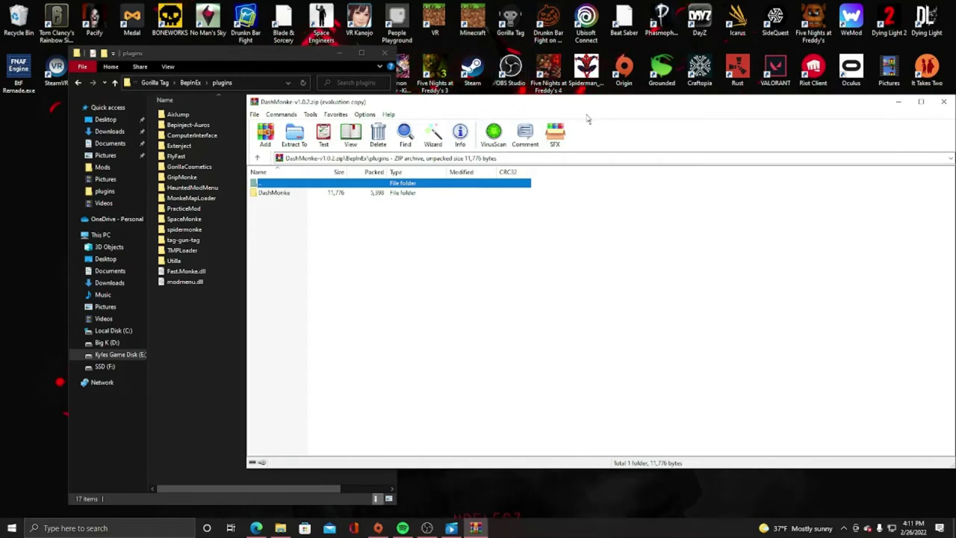
double_click(345, 193)
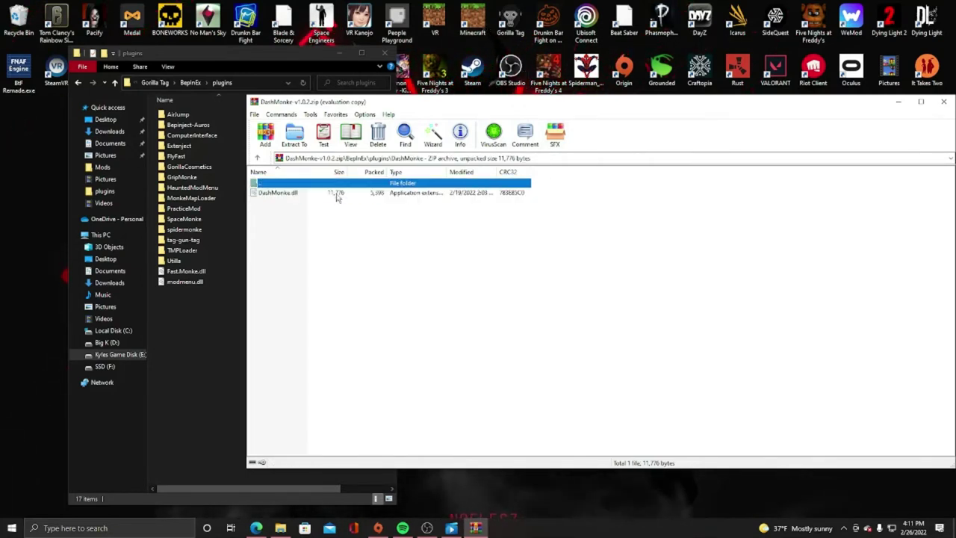
double_click(312, 186)
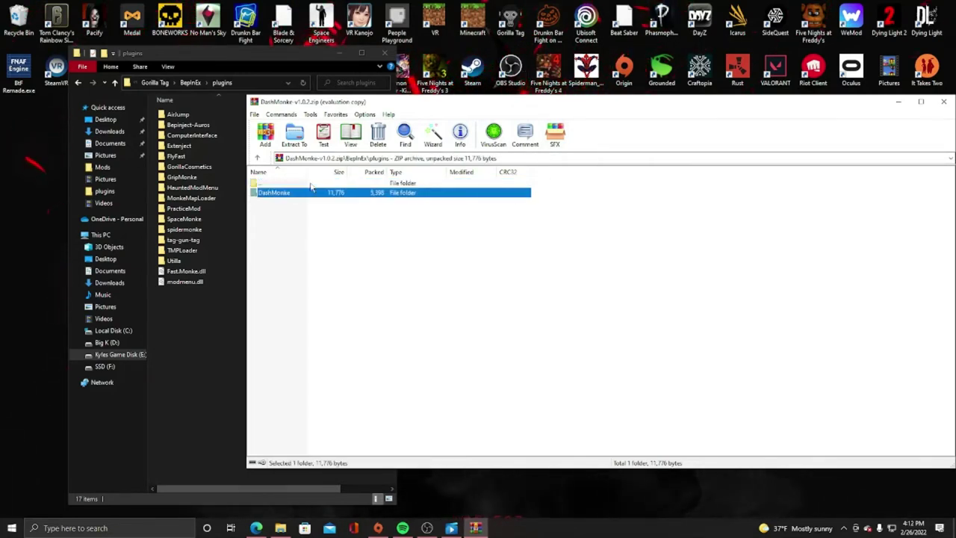
click(351, 214)
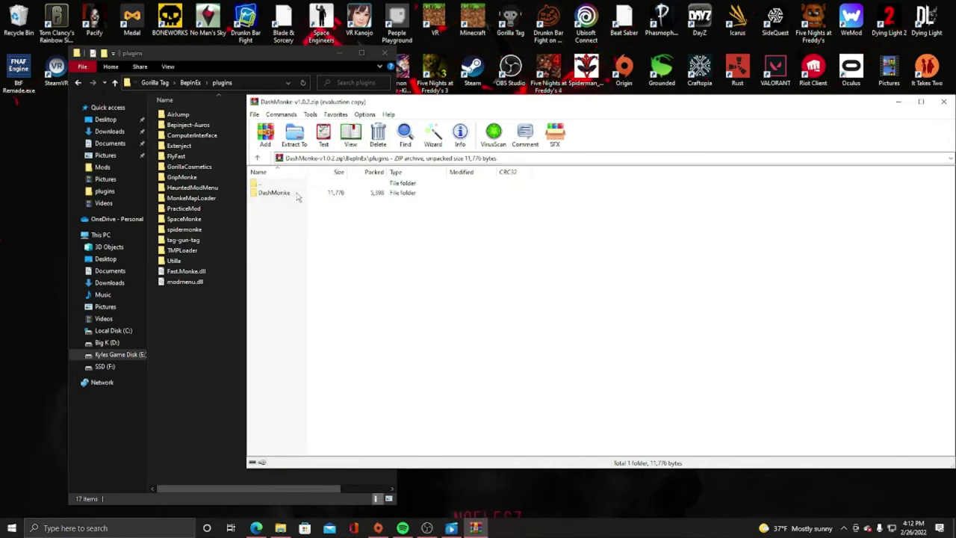
Step: Extract the DashMonke folder from the archive into Gorilla Tag's plugins folder, and close both the archive and the folder window
drag(297, 196, 233, 217)
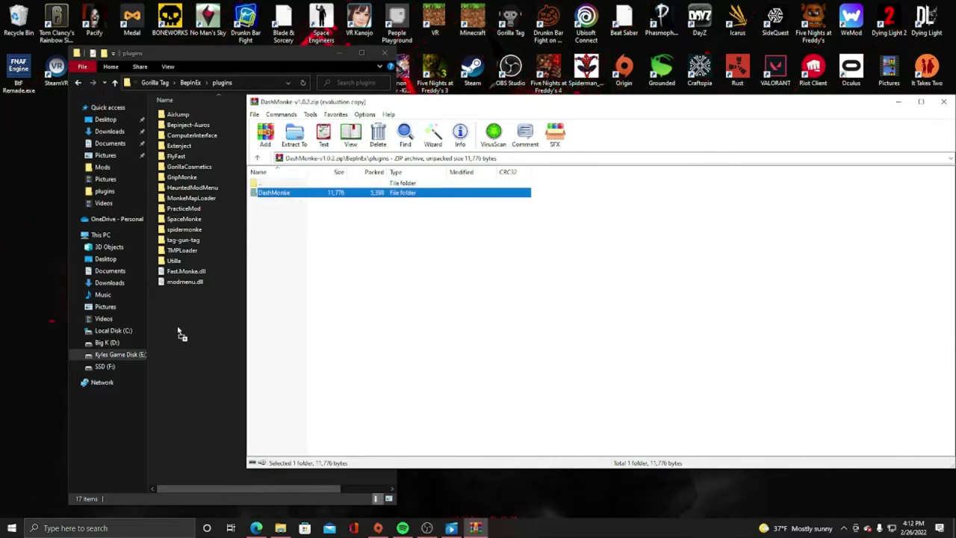
drag(178, 329, 177, 327)
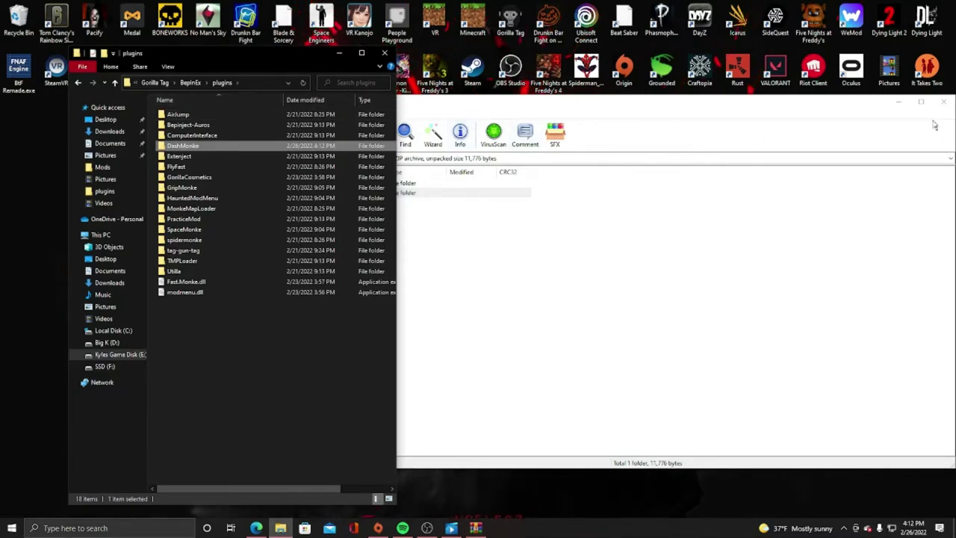
click(407, 105)
key(Escape)
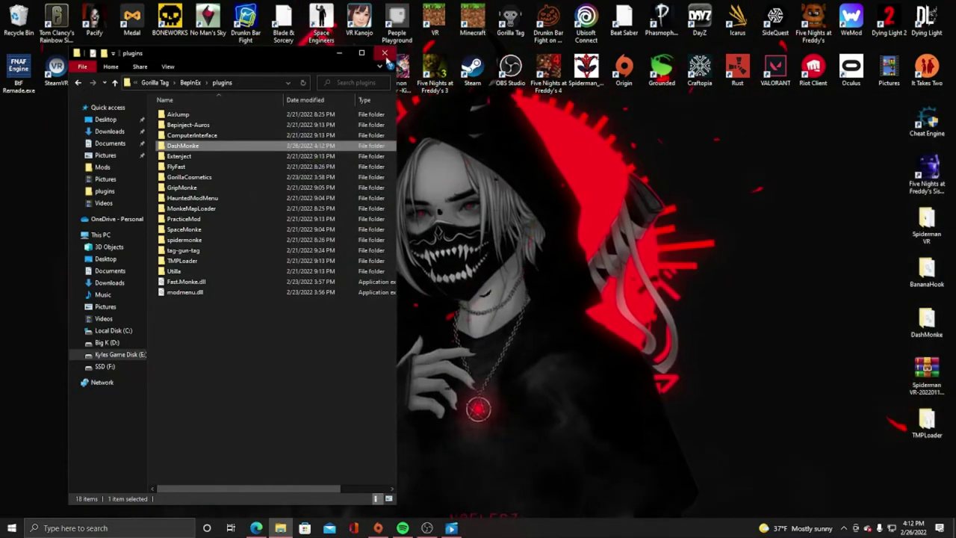
click(385, 53)
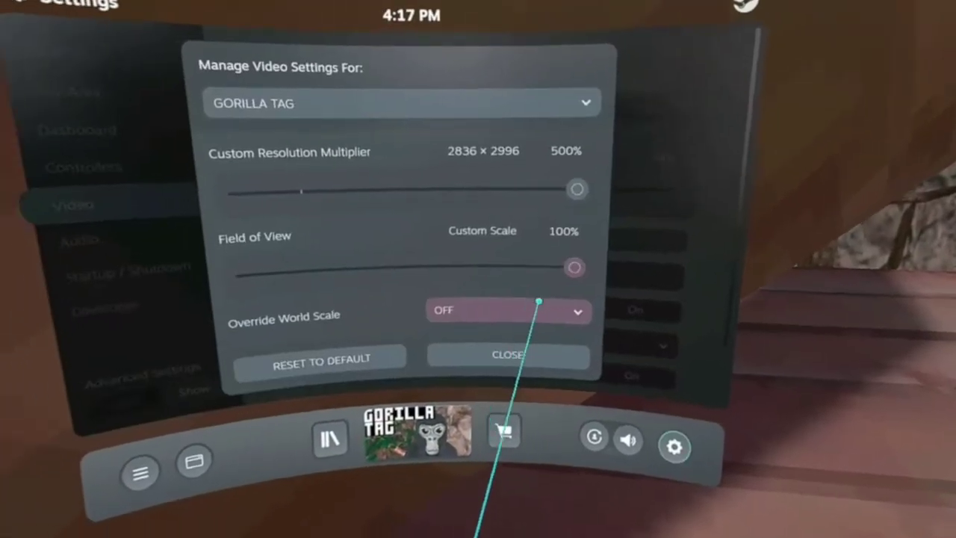
Step: Set Override World Scale to Normal in the SteamVR video settings for Gorilla Tag and bring up its scale slider
click(516, 342)
scroll(493, 314, down, 2)
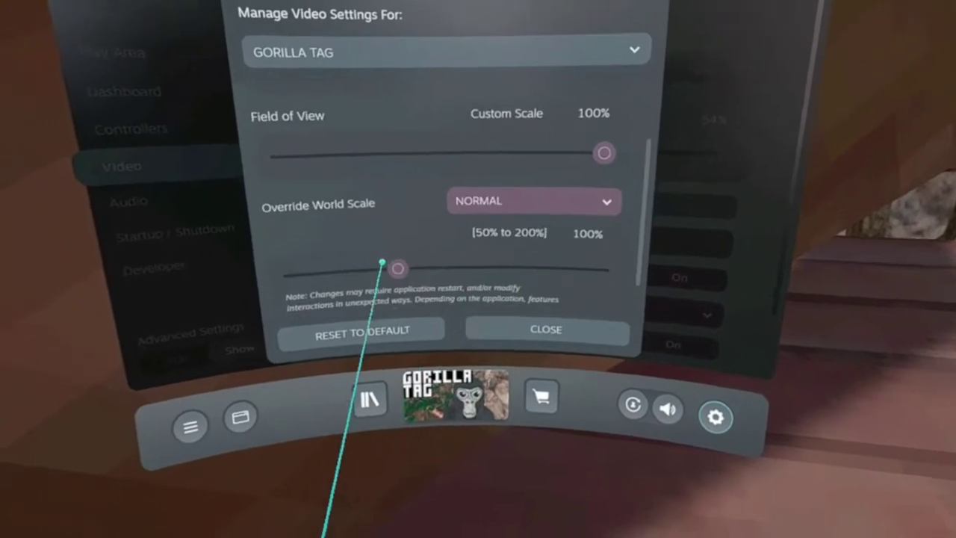